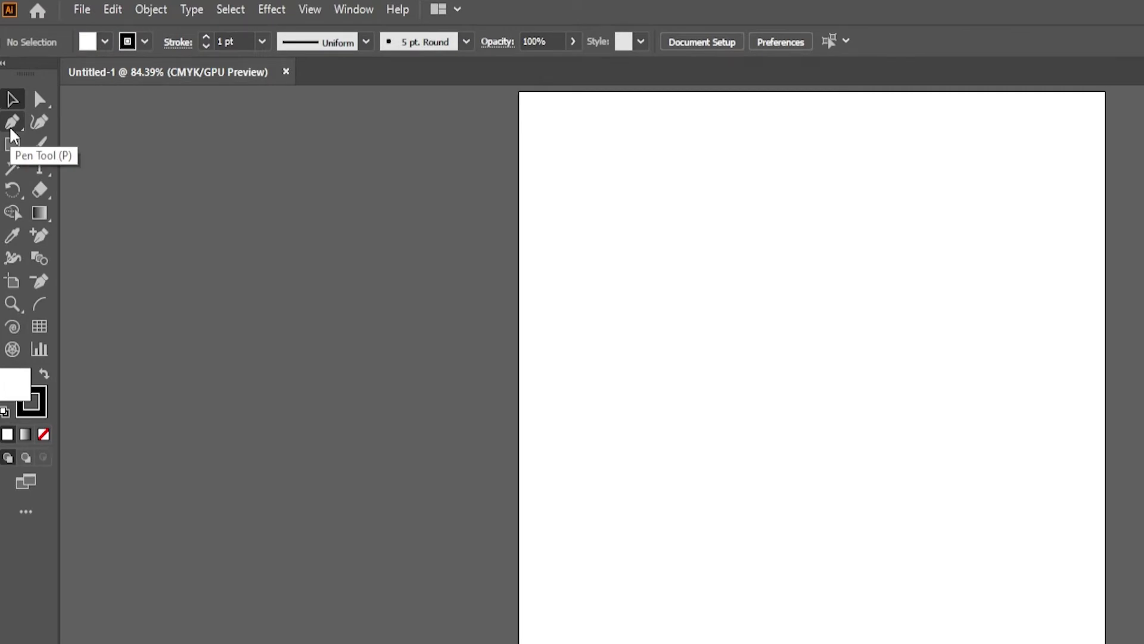
Choose Pen Tool (P) from the Pen tool group in the toolbar
{"action": "left_click", "coordinate": [11, 126]}
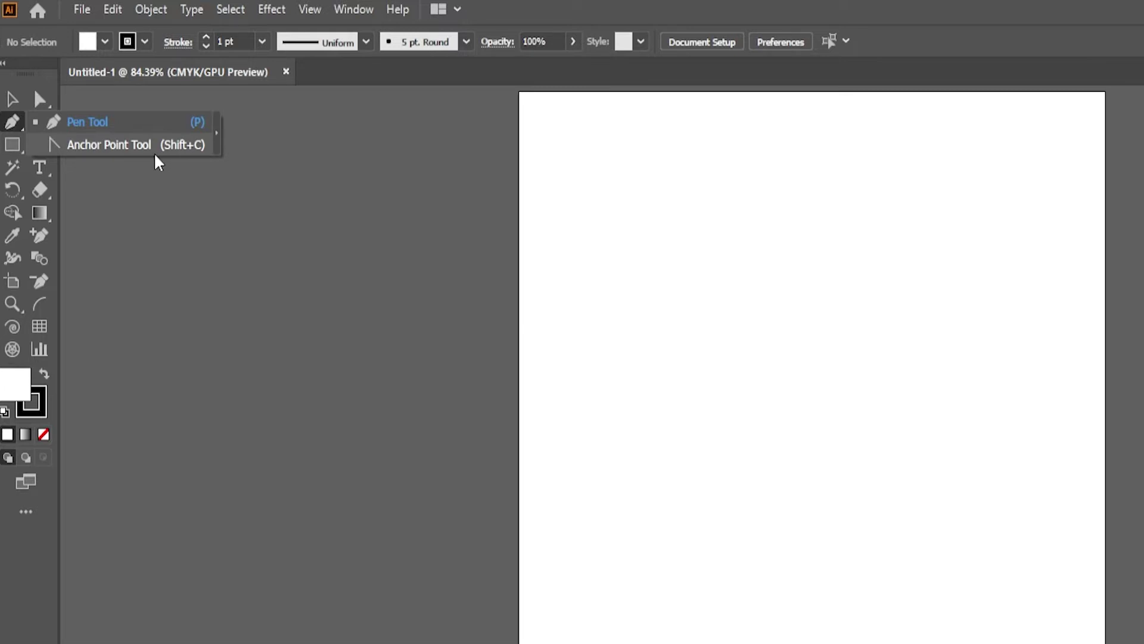
{"action": "left_click", "coordinate": [167, 124]}
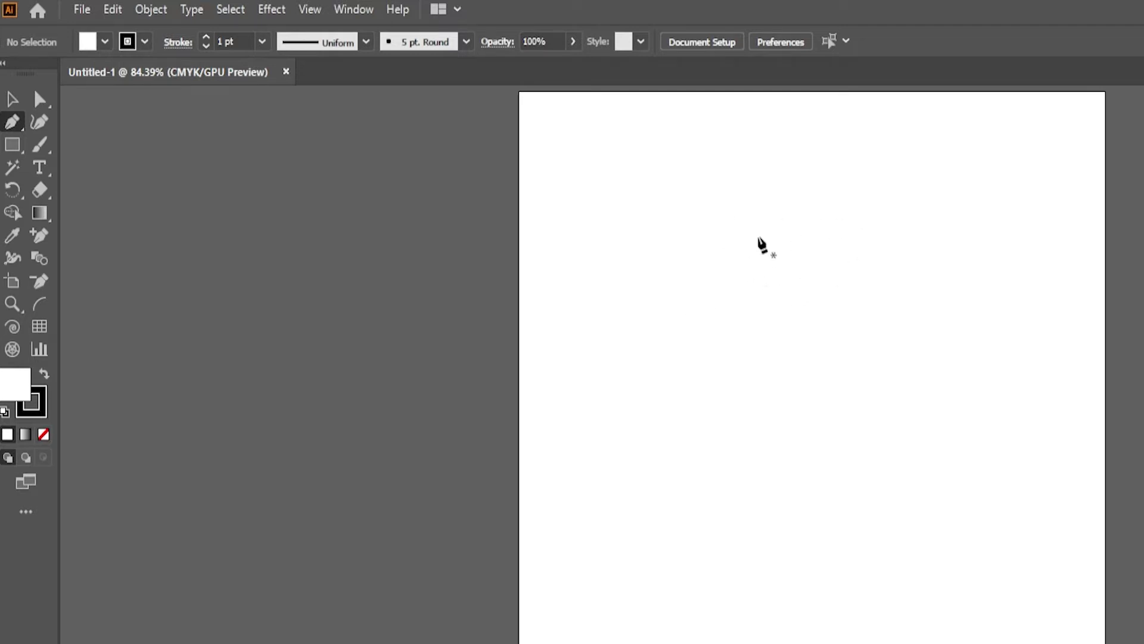
With the Pen, place anchors for a vertical line from near the page top, then add corner points
{"action": "left_click", "coordinate": [654, 156]}
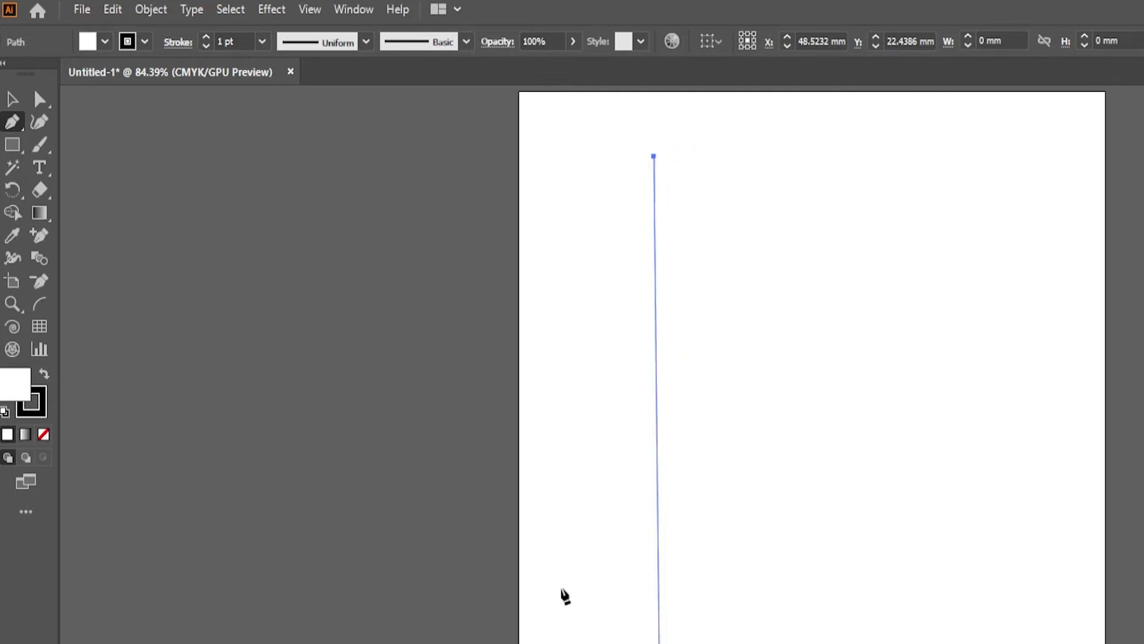
{"action": "scroll", "coordinate": [680, 319], "scroll_direction": "up", "scroll_amount": 1}
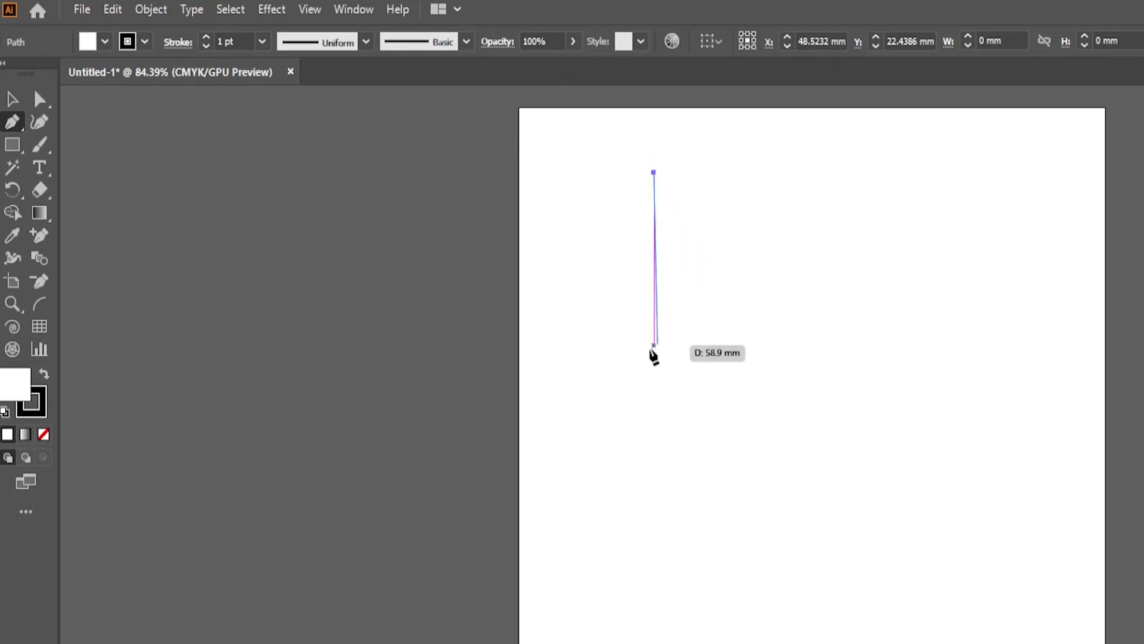
{"action": "left_click", "coordinate": [637, 386]}
{"action": "left_click", "coordinate": [811, 519], "text": "ctrl"}
{"action": "left_click", "coordinate": [866, 274]}
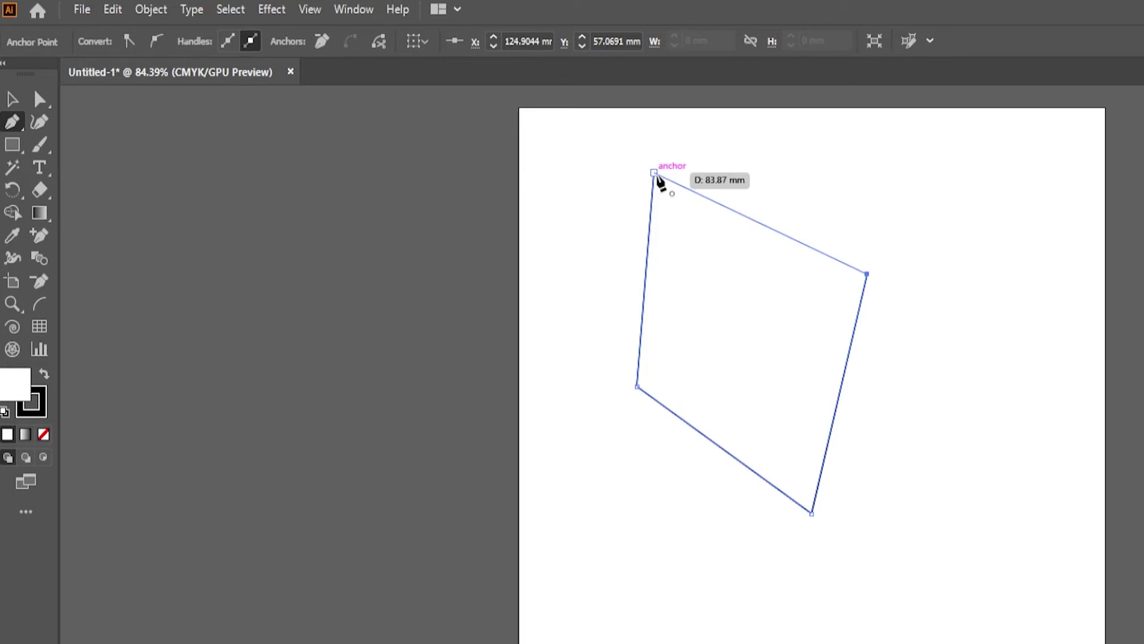
Close the outline at its first point, then add and remove anchor points on its right edge
{"action": "left_click", "coordinate": [654, 172]}
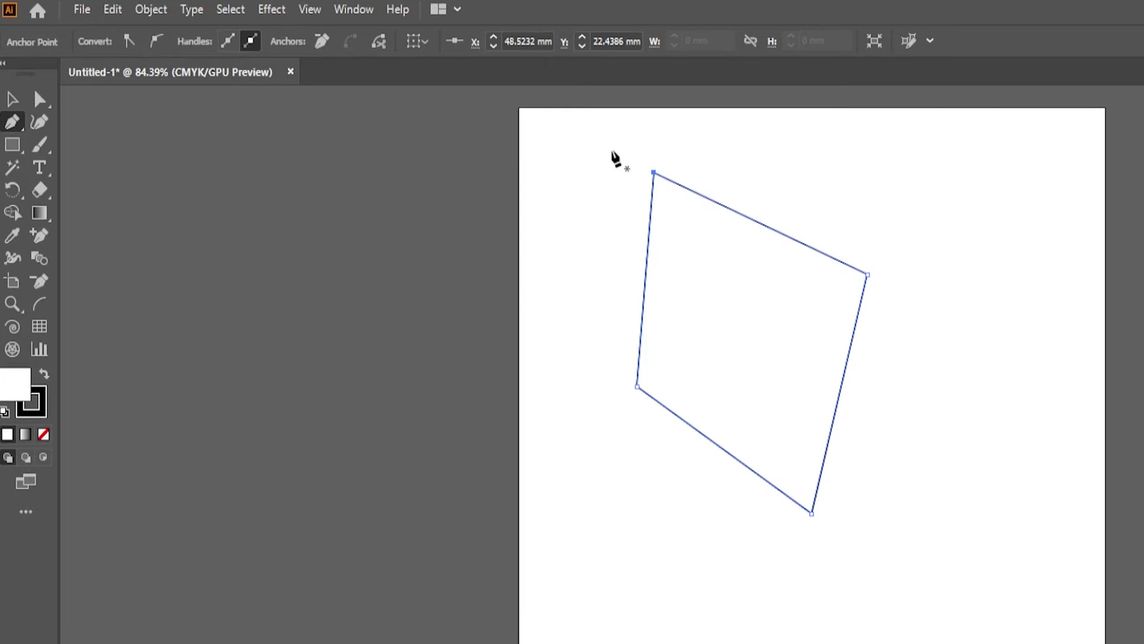
{"action": "left_click", "coordinate": [834, 423], "text": "ctrl"}
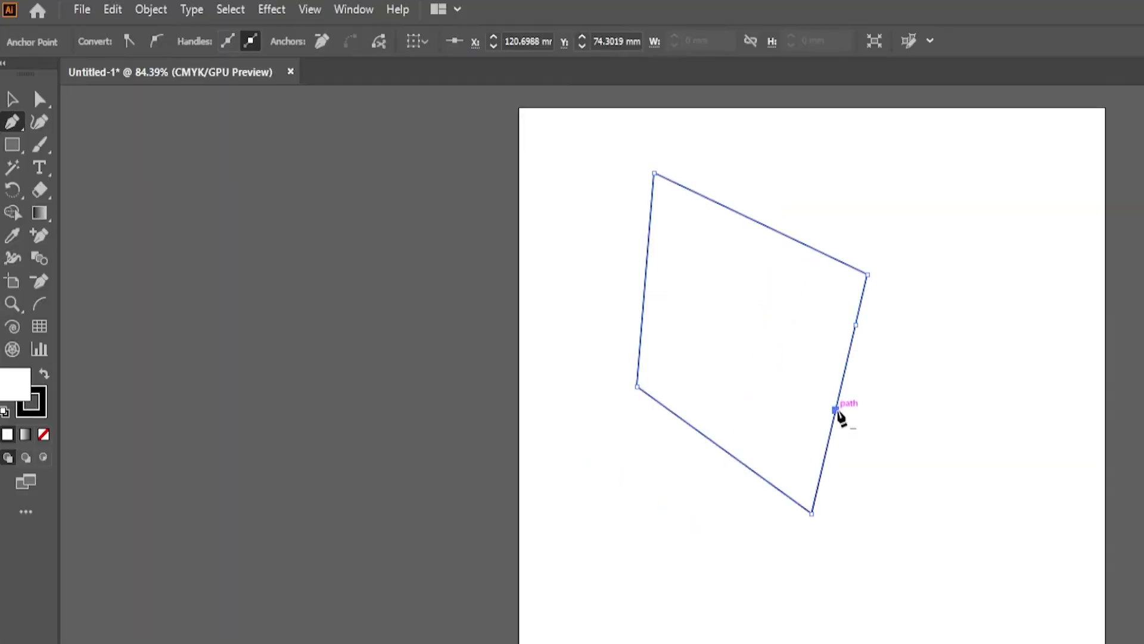
{"action": "left_click", "coordinate": [835, 410]}
{"action": "key", "text": "ctrl+a"}
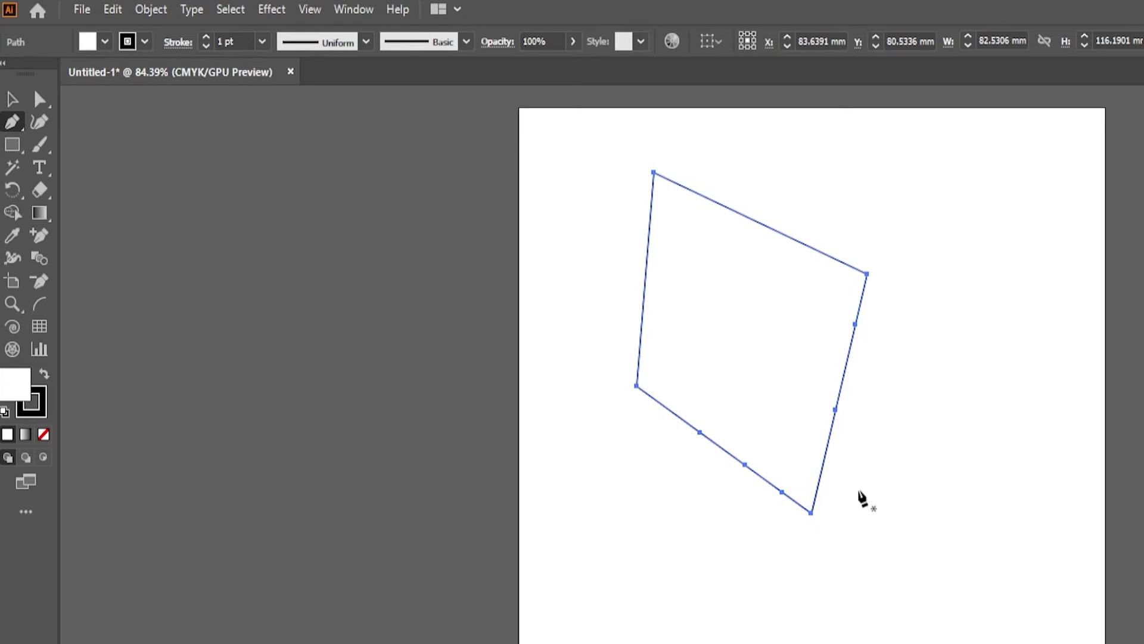
{"action": "left_click", "coordinate": [855, 324]}
{"action": "left_click", "coordinate": [854, 324]}
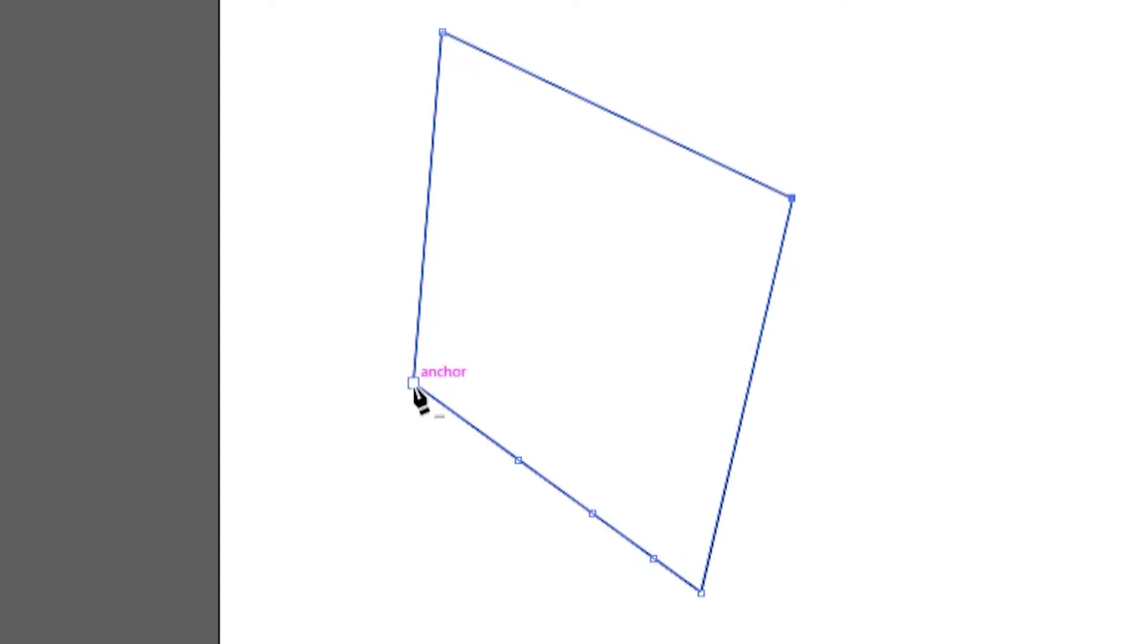
Delete the lower-left and top-right corner points, then undo with Ctrl+Z back to an empty page
{"action": "left_click", "coordinate": [414, 383]}
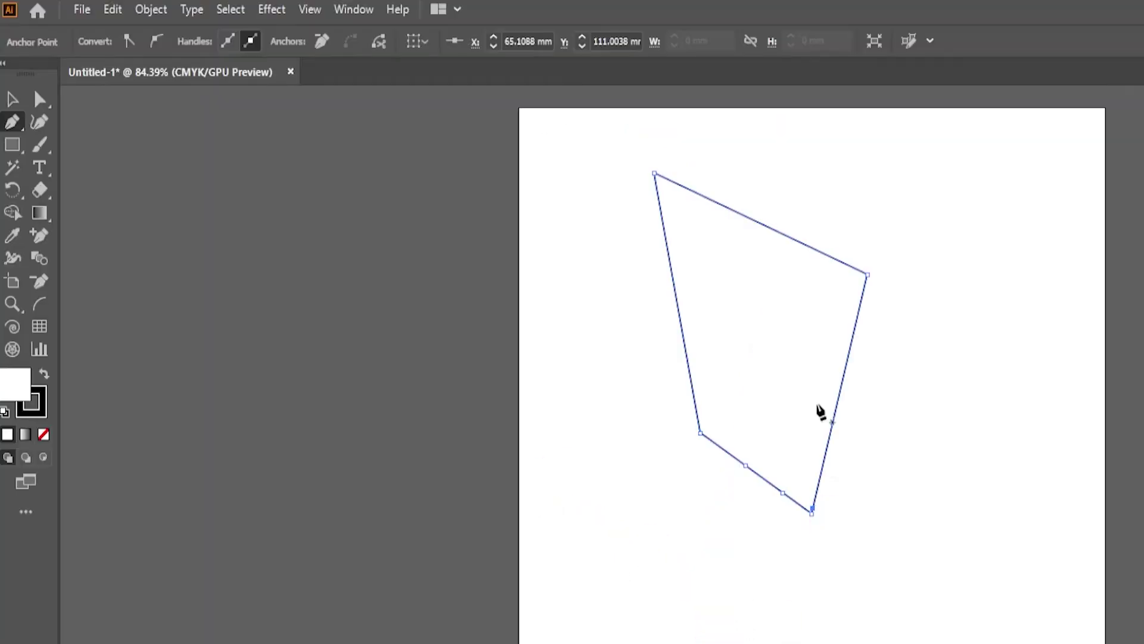
{"action": "left_click", "coordinate": [812, 512]}
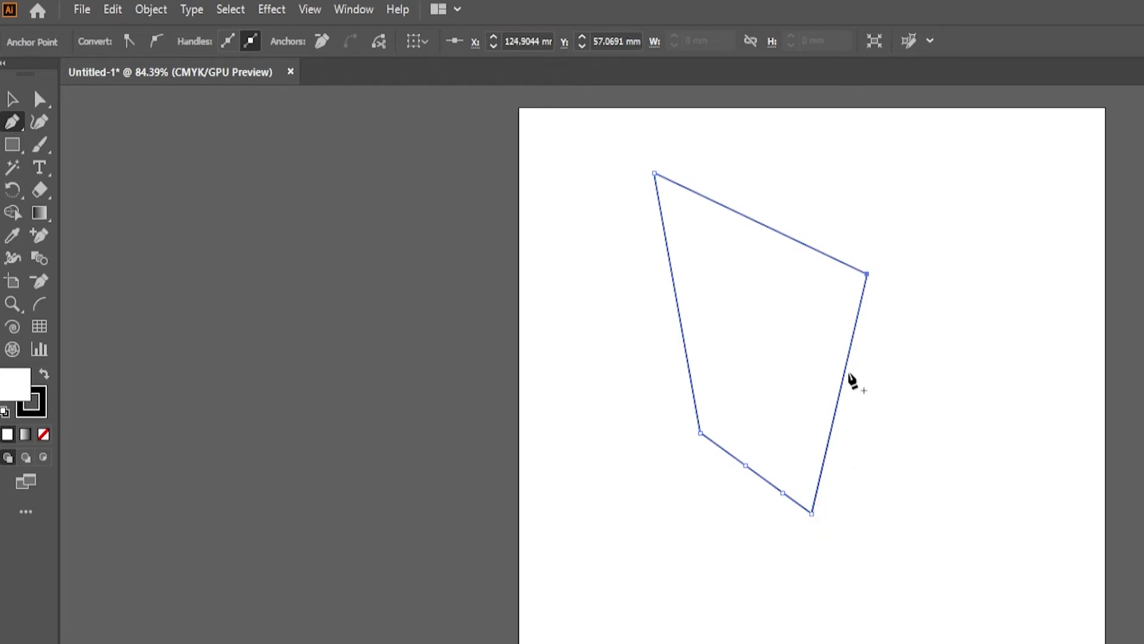
{"action": "left_click", "coordinate": [867, 274]}
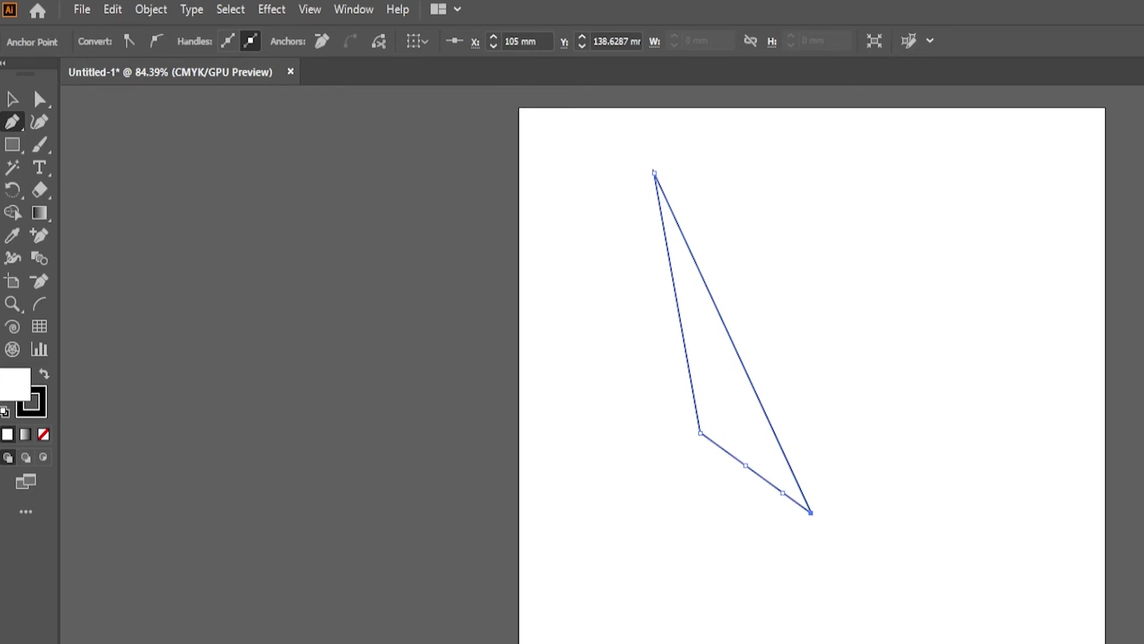
{"action": "key", "text": "ctrl+z"}
{"action": "key", "text": "ctrl+z"}
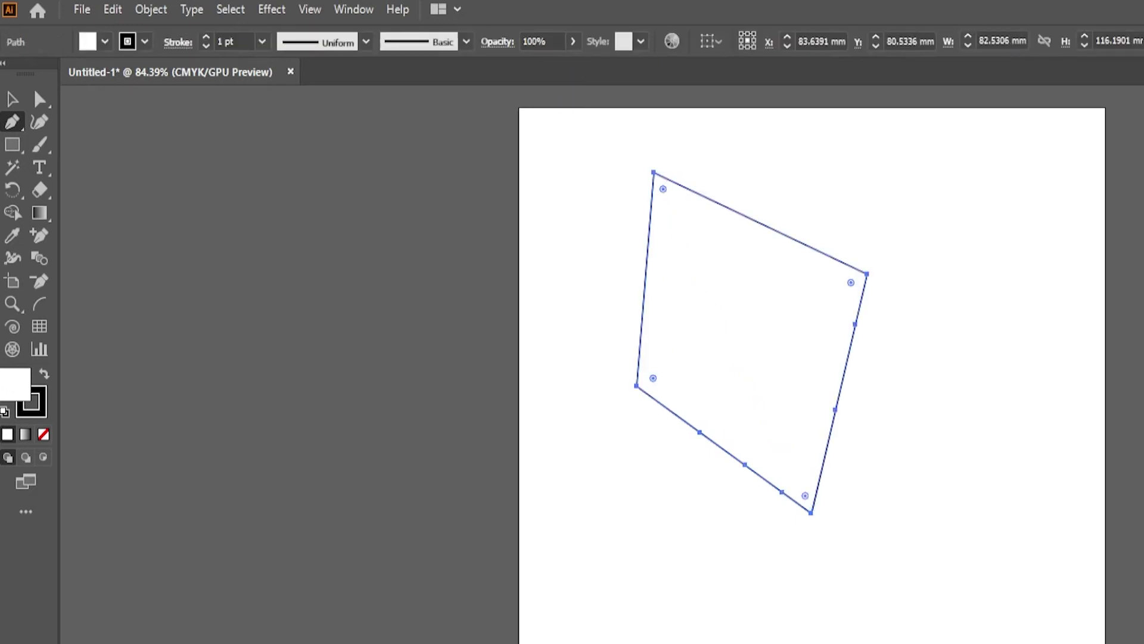
{"action": "key", "text": "ctrl+z"}
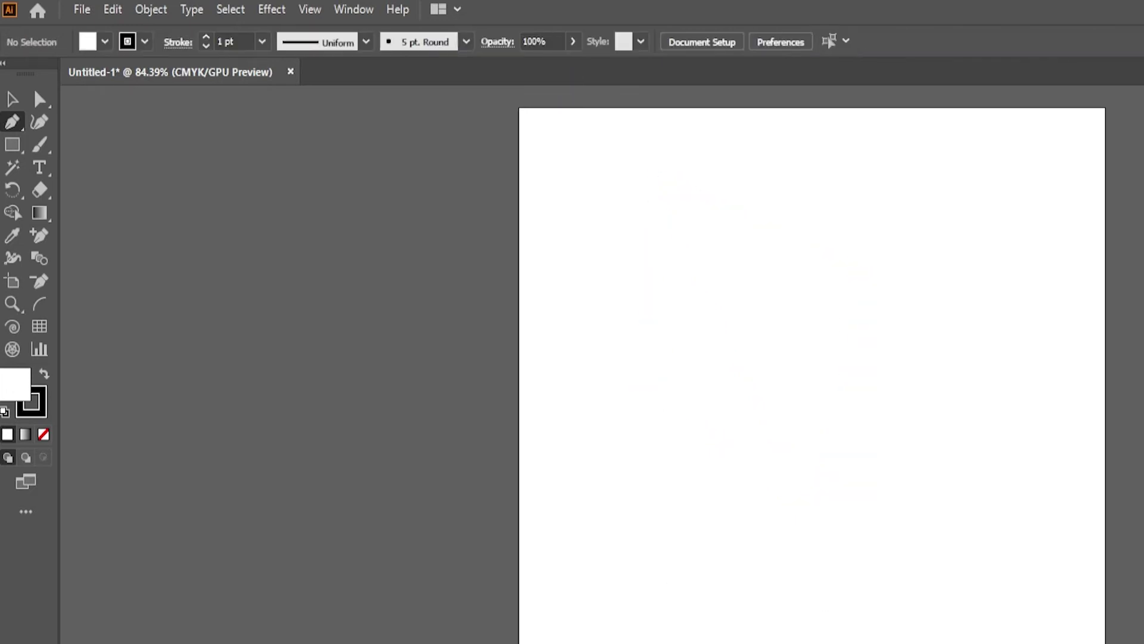
{"action": "key", "text": "ctrl+z"}
Draw a straight vertical stem line downward from near the page top
{"action": "left_click", "coordinate": [687, 149]}
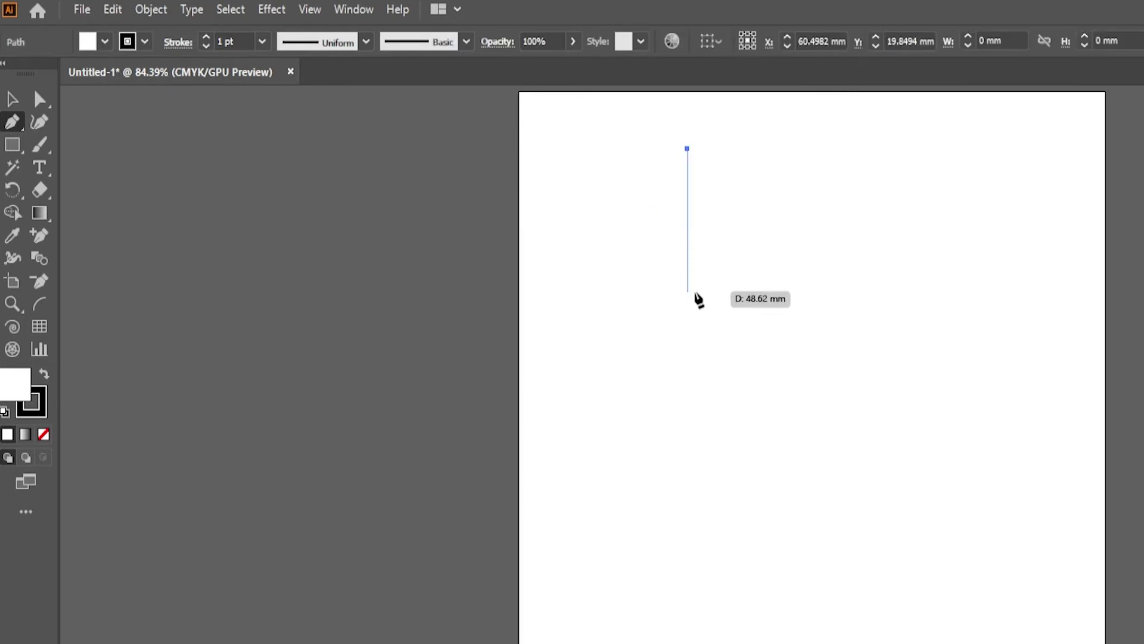
{"action": "left_click", "coordinate": [700, 324], "text": "shift"}
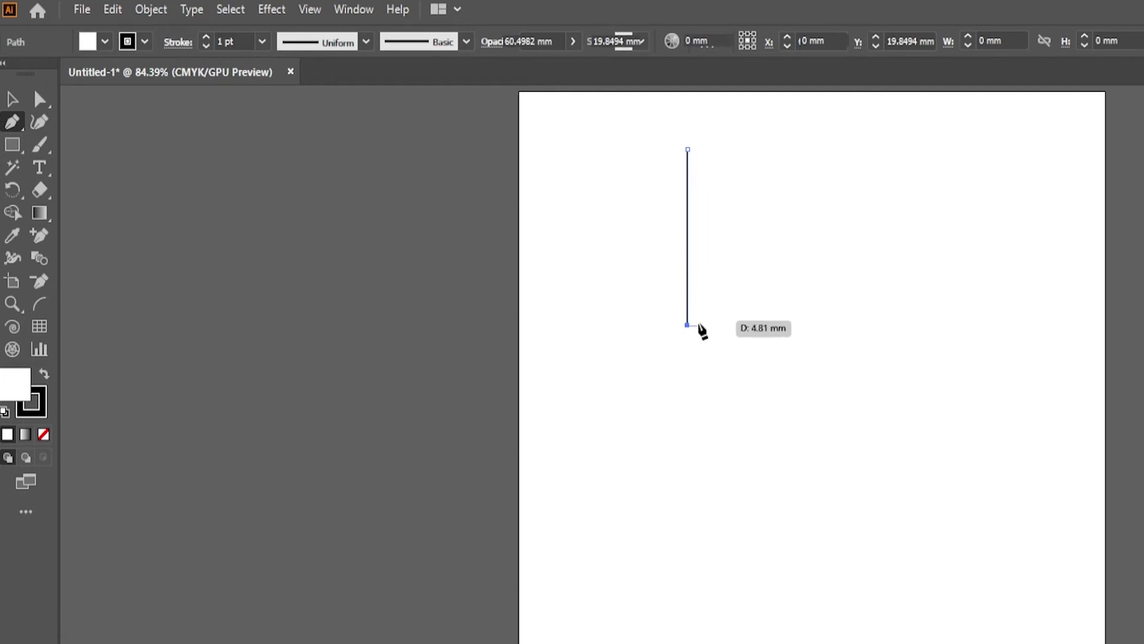
{"action": "left_click", "coordinate": [689, 325]}
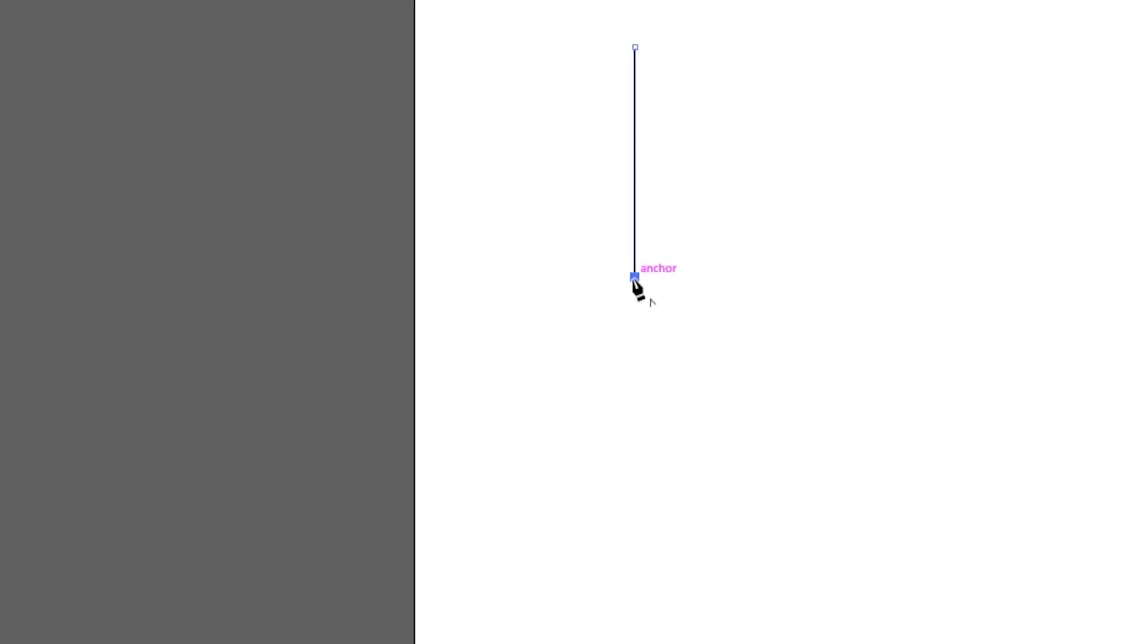
{"action": "left_click_drag", "start_coordinate": [634, 278], "coordinate": [609, 252]}
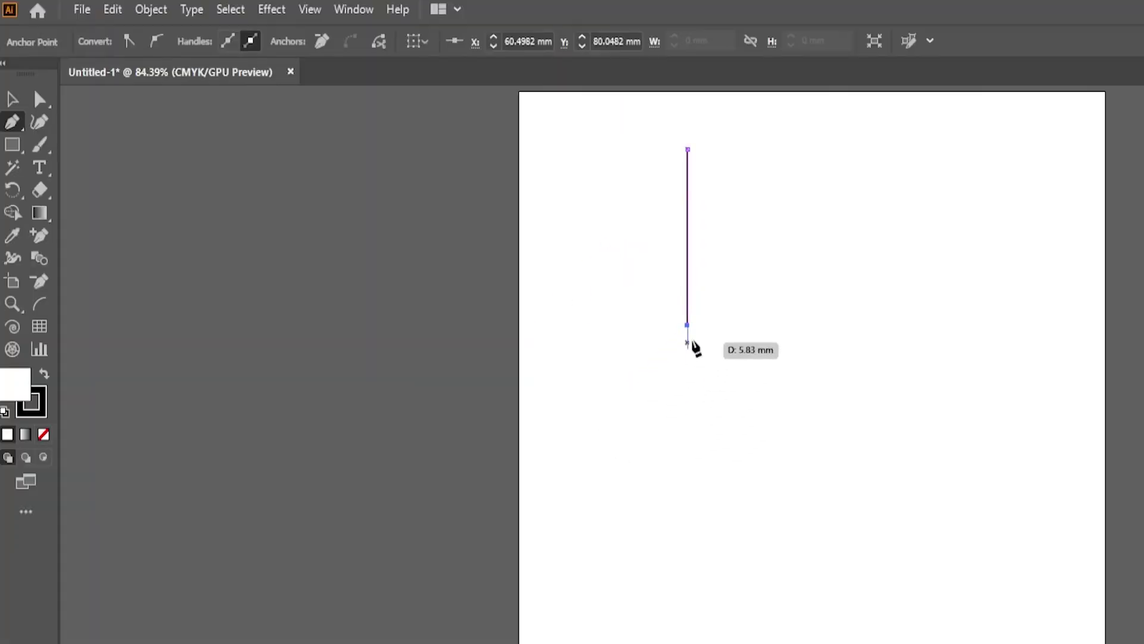
{"action": "mouse_move", "coordinate": [609, 252]}
{"action": "left_mouse_down"}
{"action": "mouse_move", "coordinate": [690, 338]}
{"action": "mouse_move", "coordinate": [701, 501]}
{"action": "left_mouse_up"}
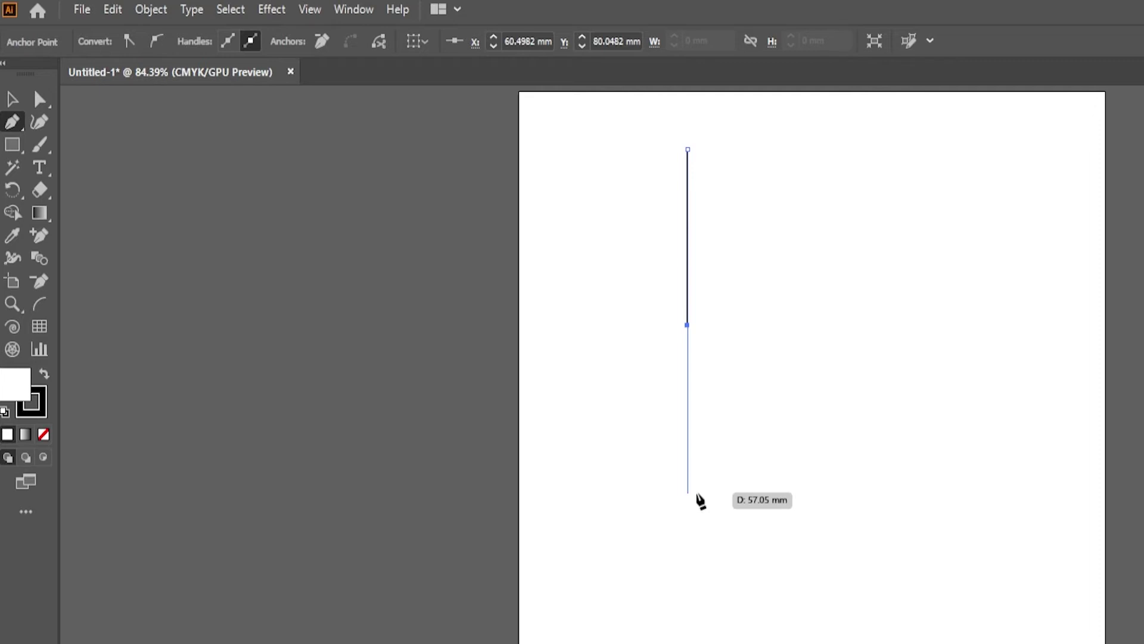
Drag a curve bowing down to a sharp bottom anchor below the stem, then end the path with Esc
{"action": "left_click_drag", "start_coordinate": [697, 494], "coordinate": [748, 526]}
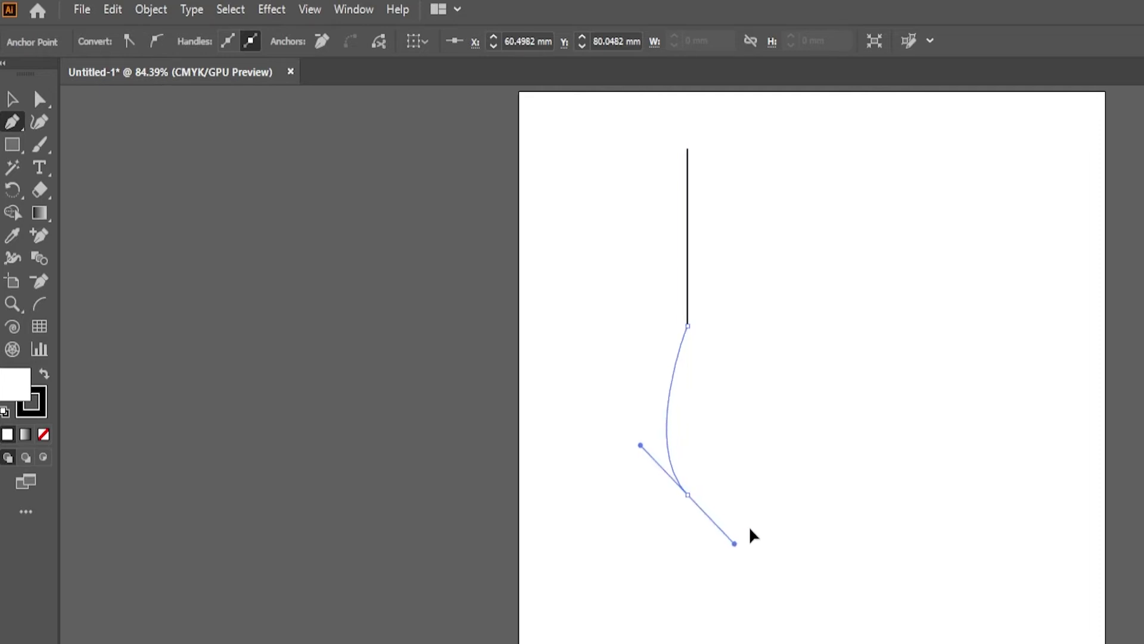
{"action": "mouse_move", "coordinate": [750, 528]}
{"action": "left_mouse_down"}
{"action": "mouse_move", "coordinate": [746, 543]}
{"action": "mouse_move", "coordinate": [777, 554]}
{"action": "left_mouse_up"}
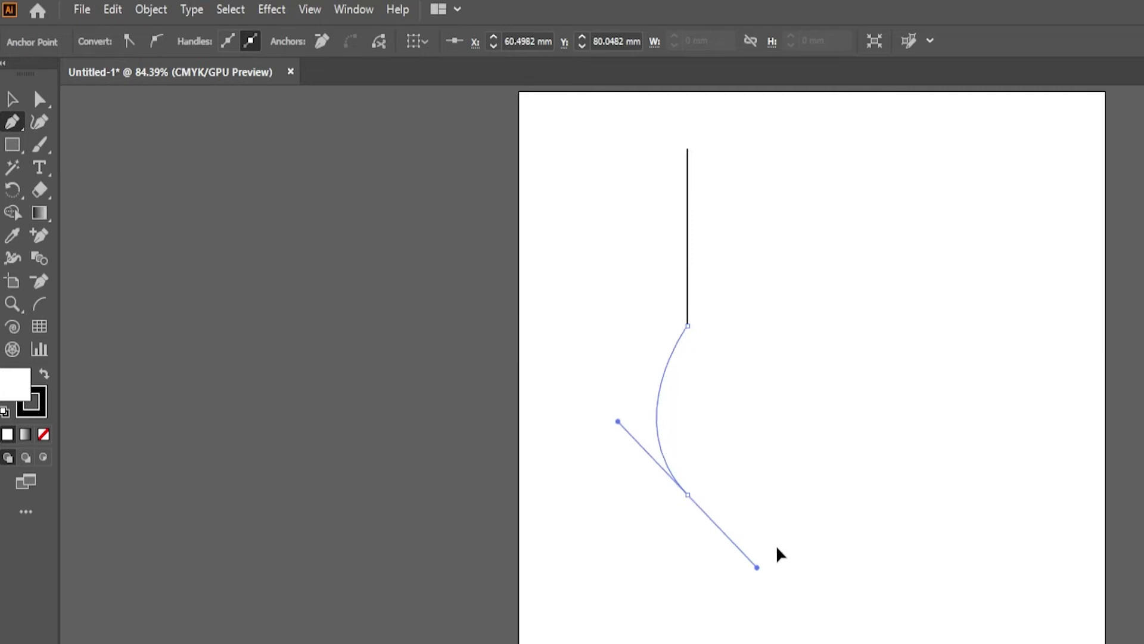
{"action": "left_click_drag", "start_coordinate": [777, 547], "coordinate": [807, 556]}
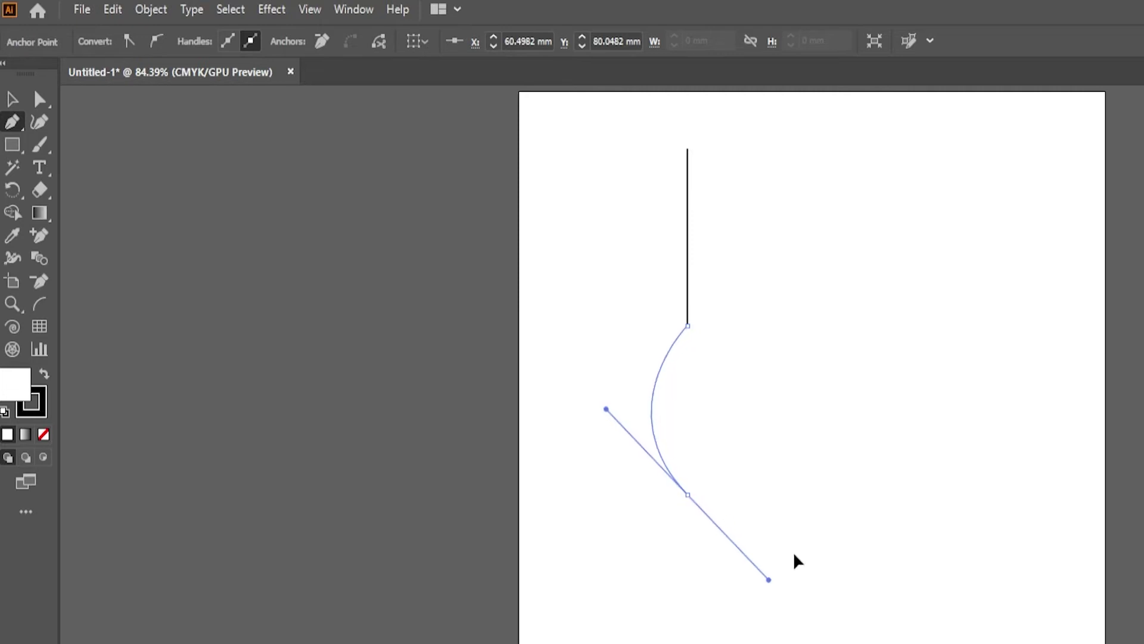
{"action": "left_click_drag", "start_coordinate": [807, 557], "coordinate": [817, 556]}
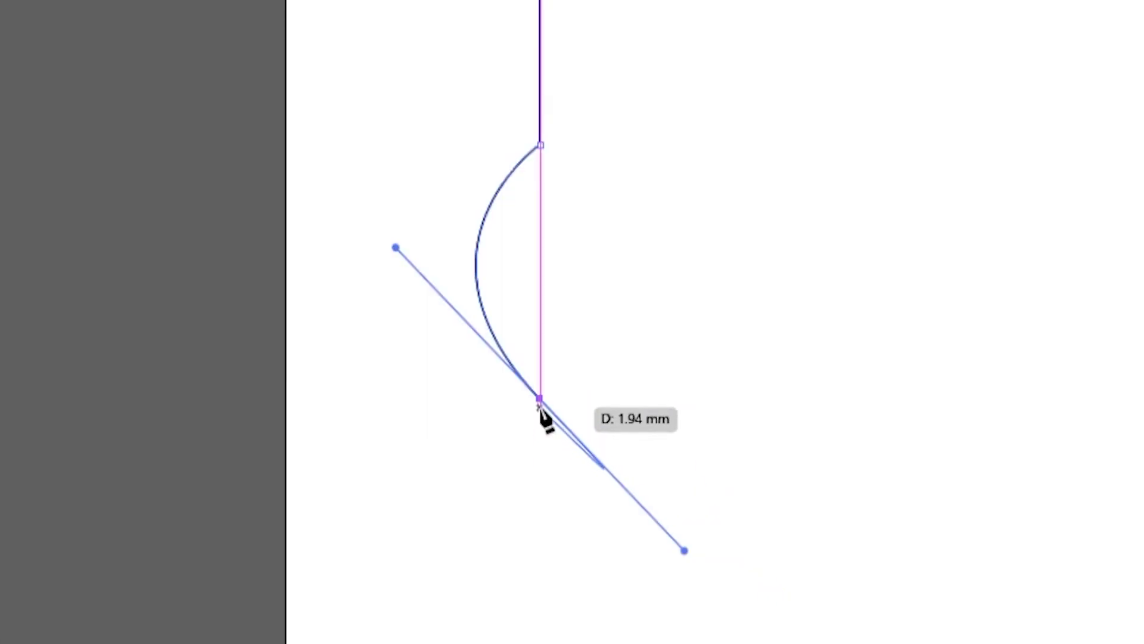
{"action": "left_click", "coordinate": [539, 397]}
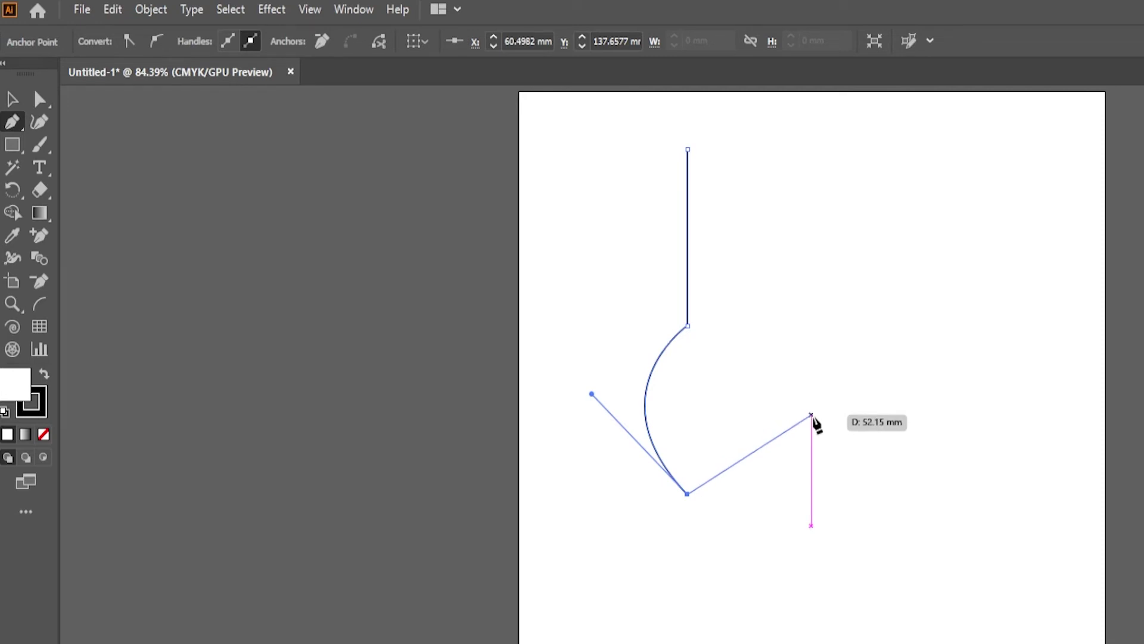
{"action": "key", "text": "Escape"}
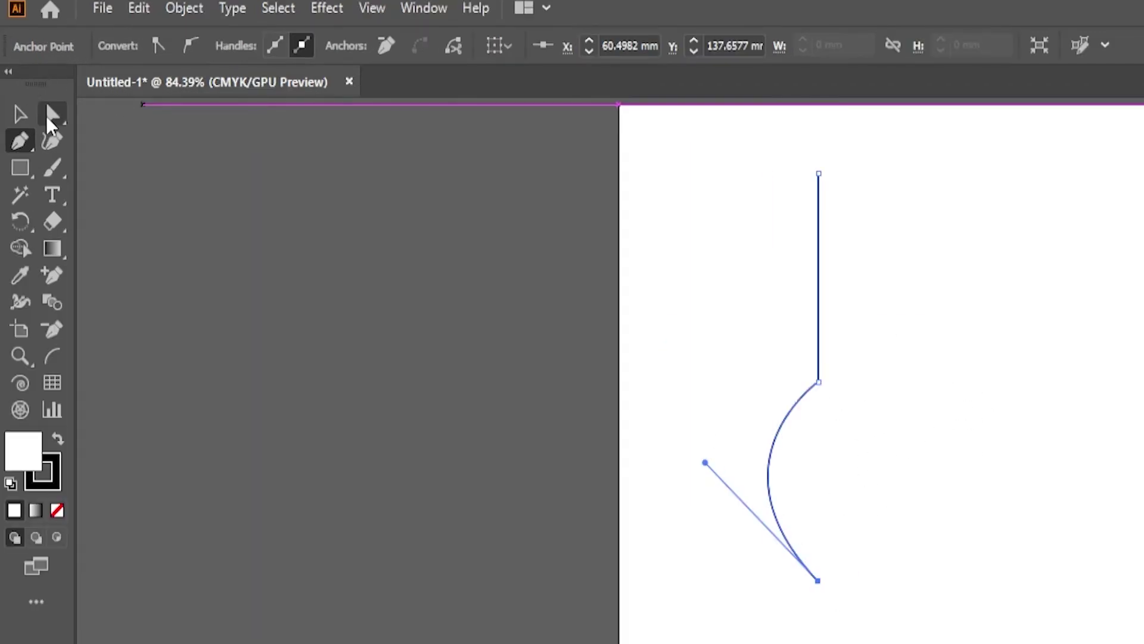
Use the Direct Selection tool to select the whole stem-and-curve path
{"action": "left_click", "coordinate": [47, 116]}
{"action": "left_click", "coordinate": [937, 366]}
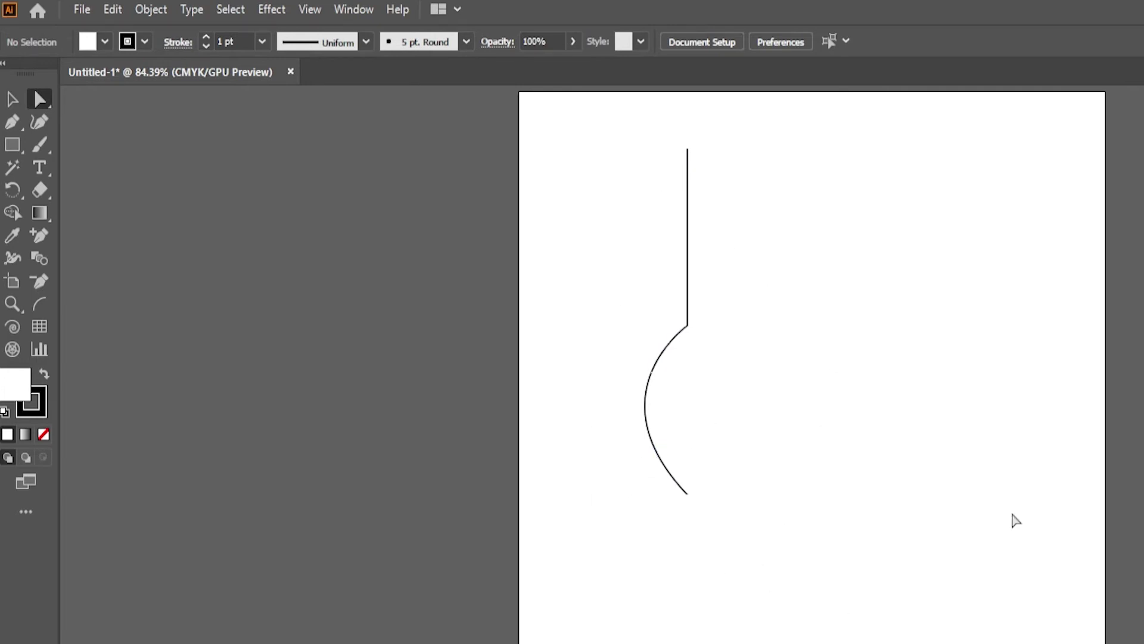
{"action": "mouse_move", "coordinate": [559, 131]}
{"action": "left_mouse_down"}
{"action": "mouse_move", "coordinate": [753, 603]}
{"action": "mouse_move", "coordinate": [799, 567]}
{"action": "left_mouse_up"}
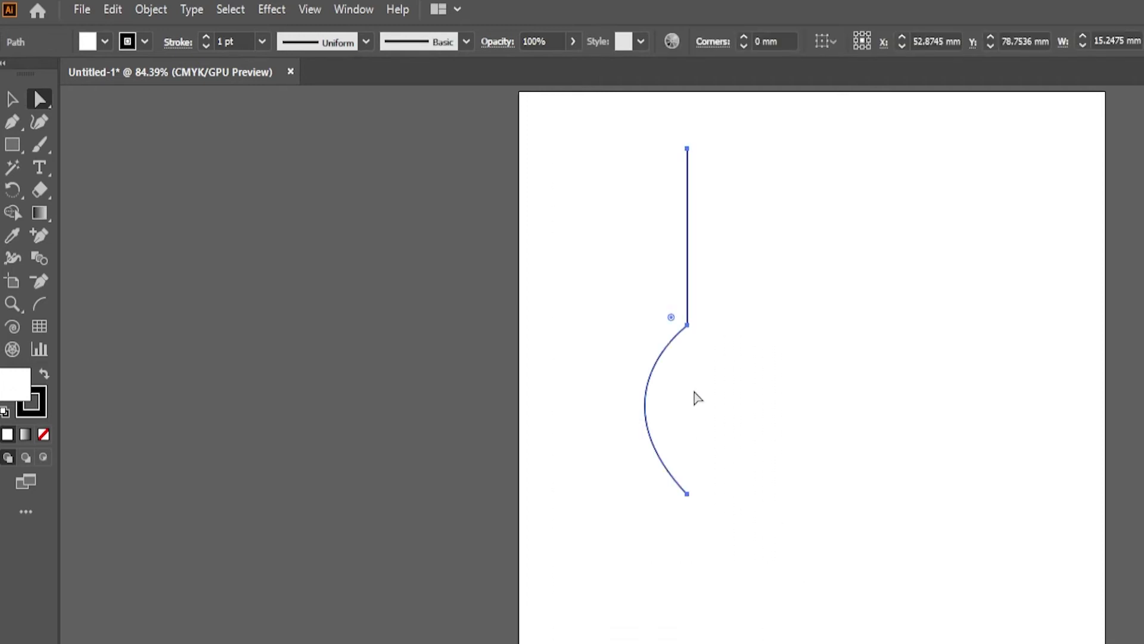
Reflect the path across a vertical axis as a copy and drag it so the curves meet
{"action": "right_click", "coordinate": [695, 392]}
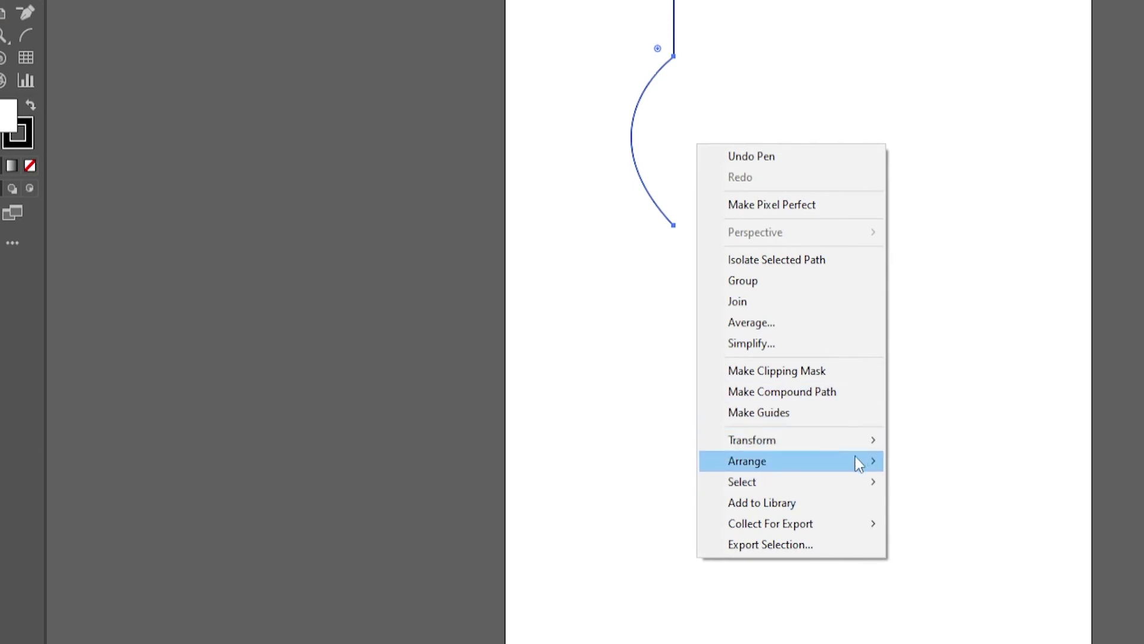
{"action": "mouse_move", "coordinate": [752, 440]}
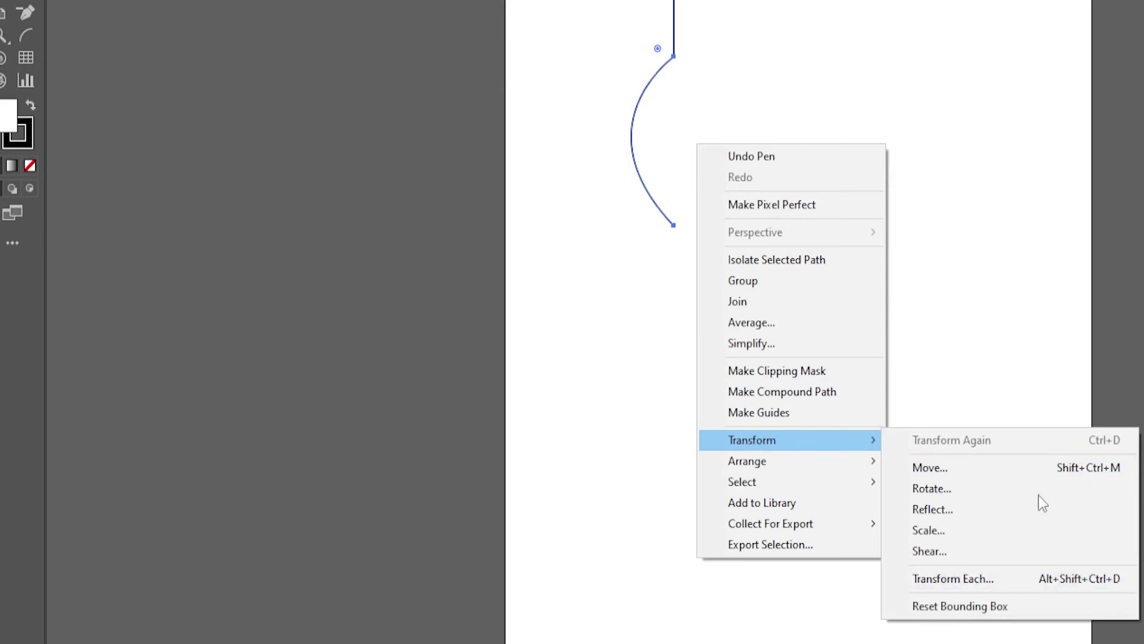
{"action": "left_click", "coordinate": [961, 512]}
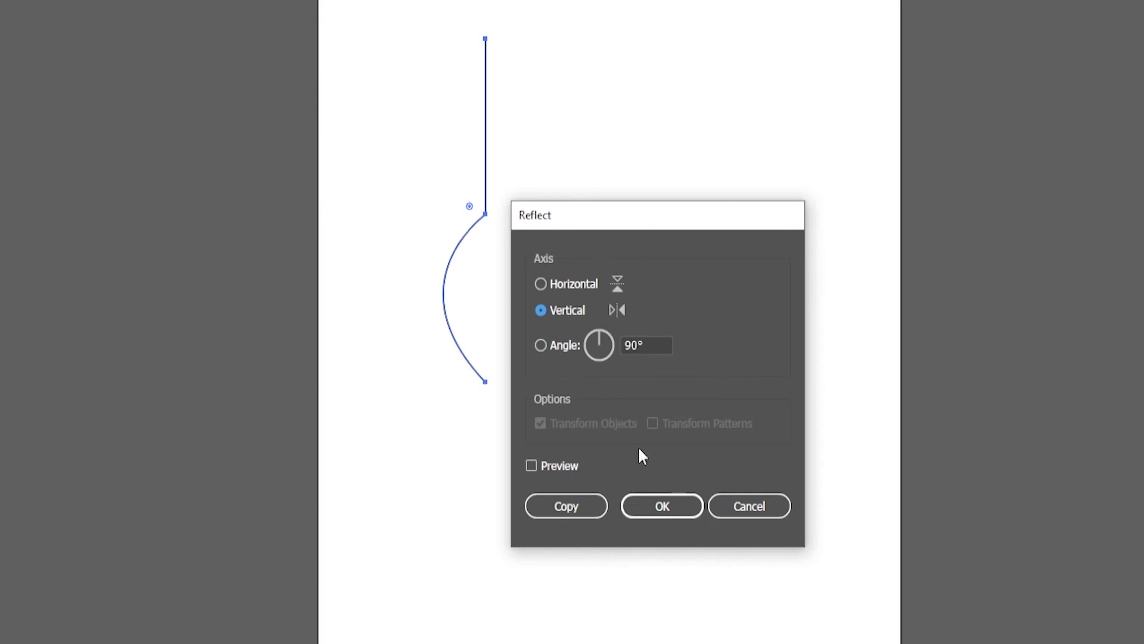
{"action": "left_click", "coordinate": [531, 465]}
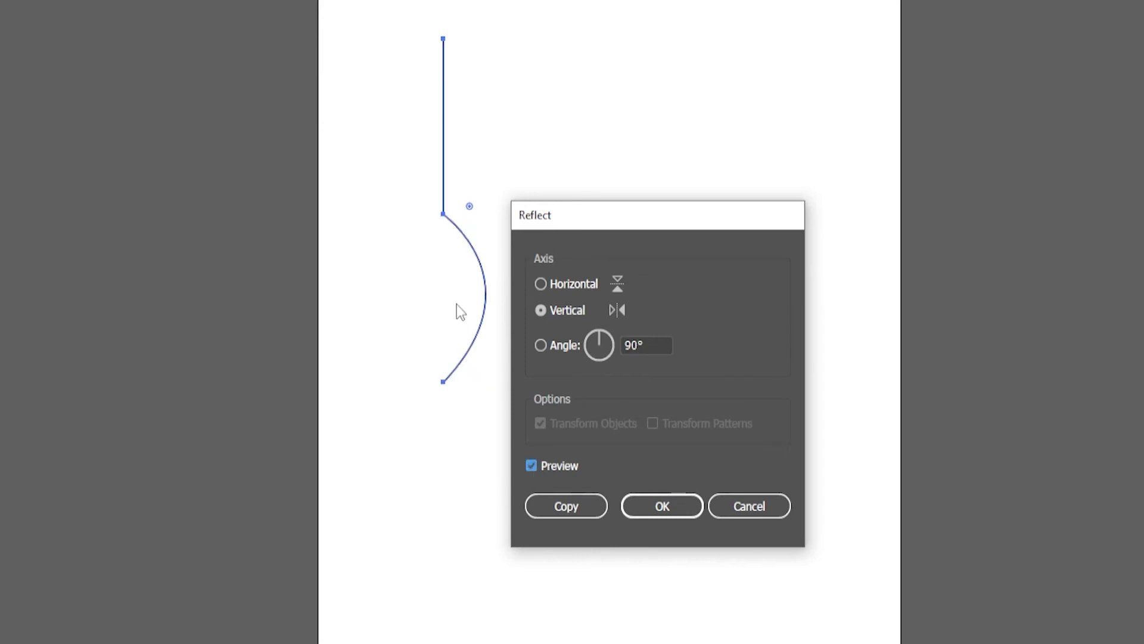
{"action": "left_click", "coordinate": [530, 464]}
{"action": "left_click", "coordinate": [534, 460]}
{"action": "left_click", "coordinate": [531, 465]}
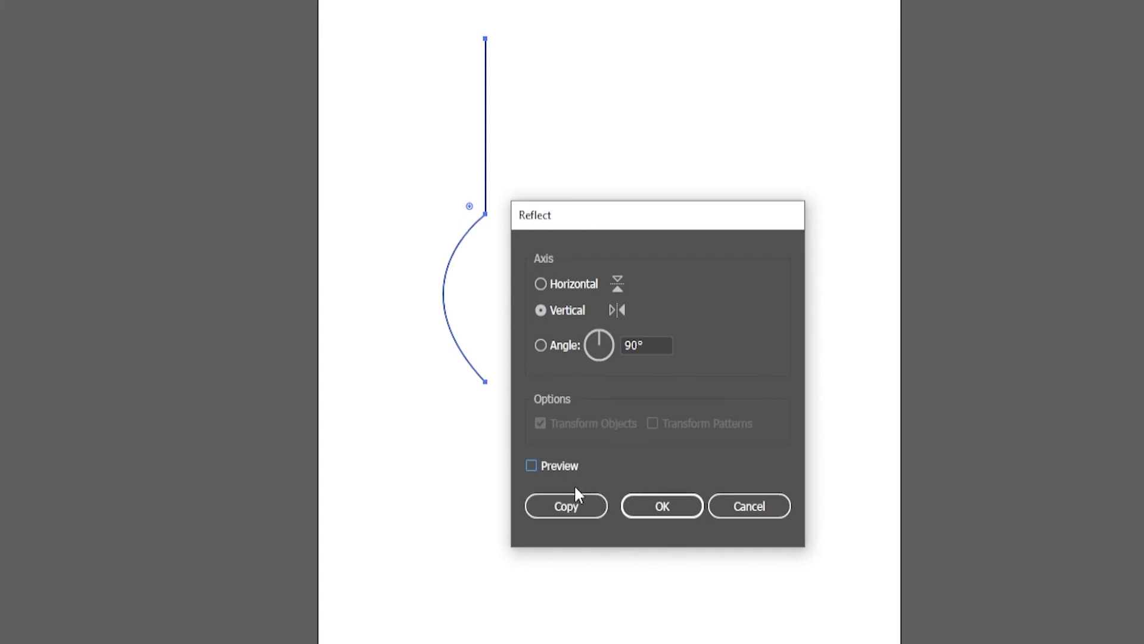
{"action": "left_click", "coordinate": [532, 466]}
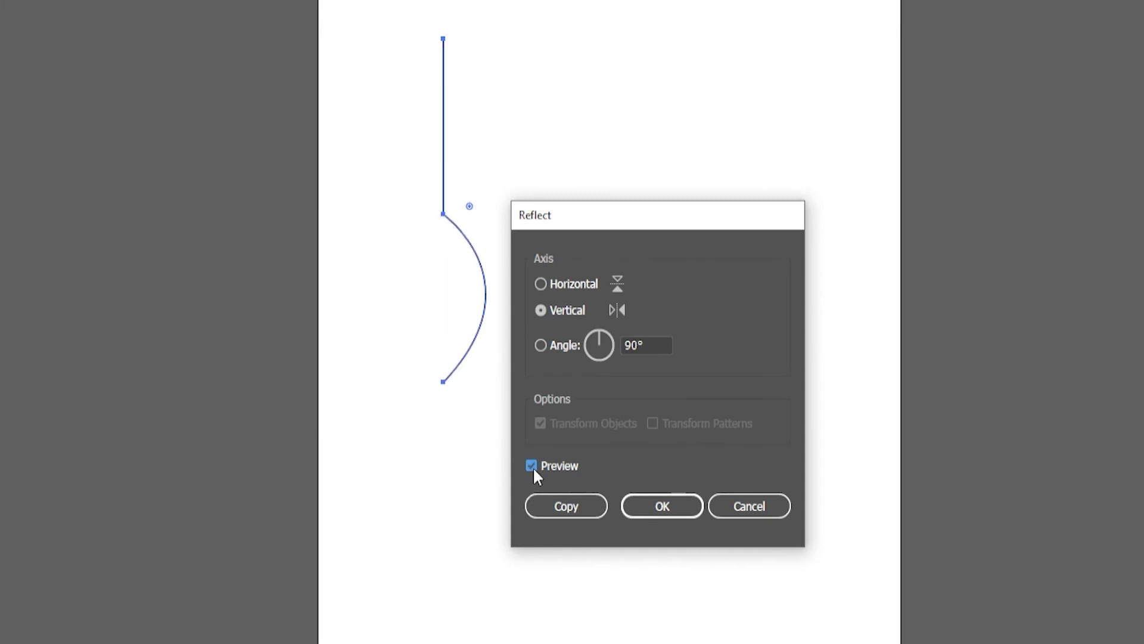
{"action": "left_click", "coordinate": [560, 508]}
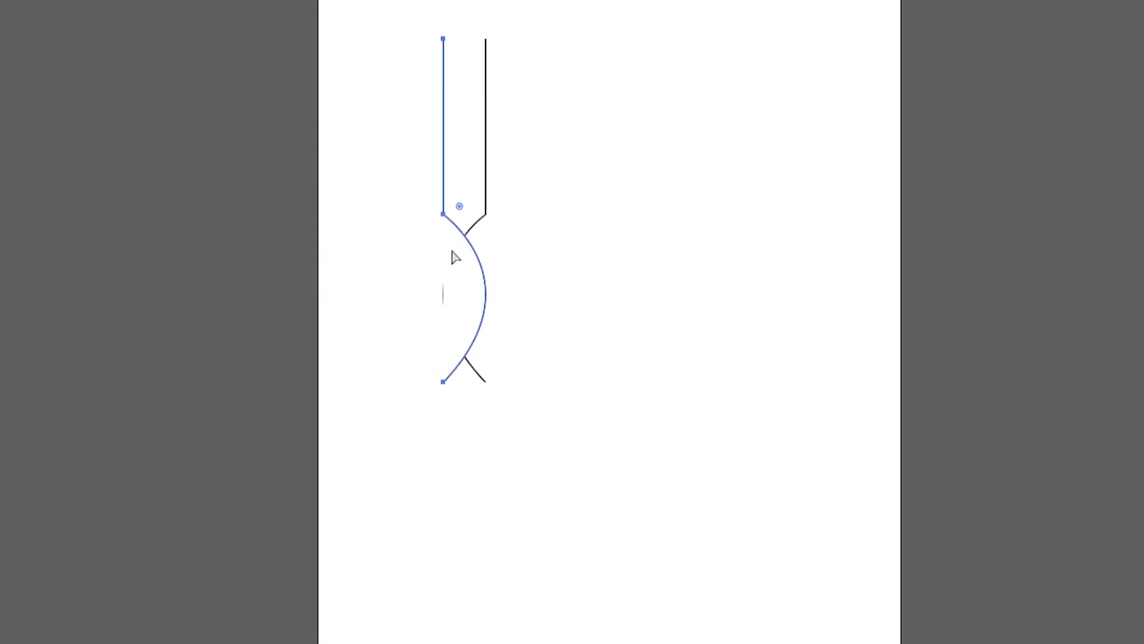
{"action": "left_click_drag", "start_coordinate": [452, 252], "coordinate": [496, 250]}
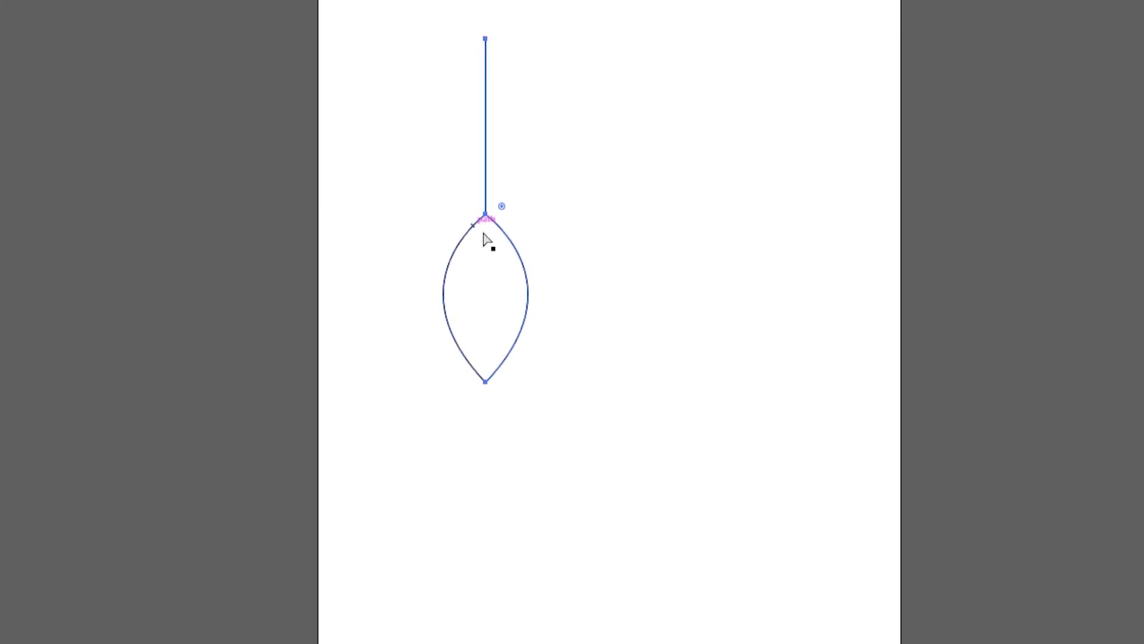
Select both leaf halves and the stem and set their fill to green in the Color Picker
{"action": "left_click", "coordinate": [579, 192]}
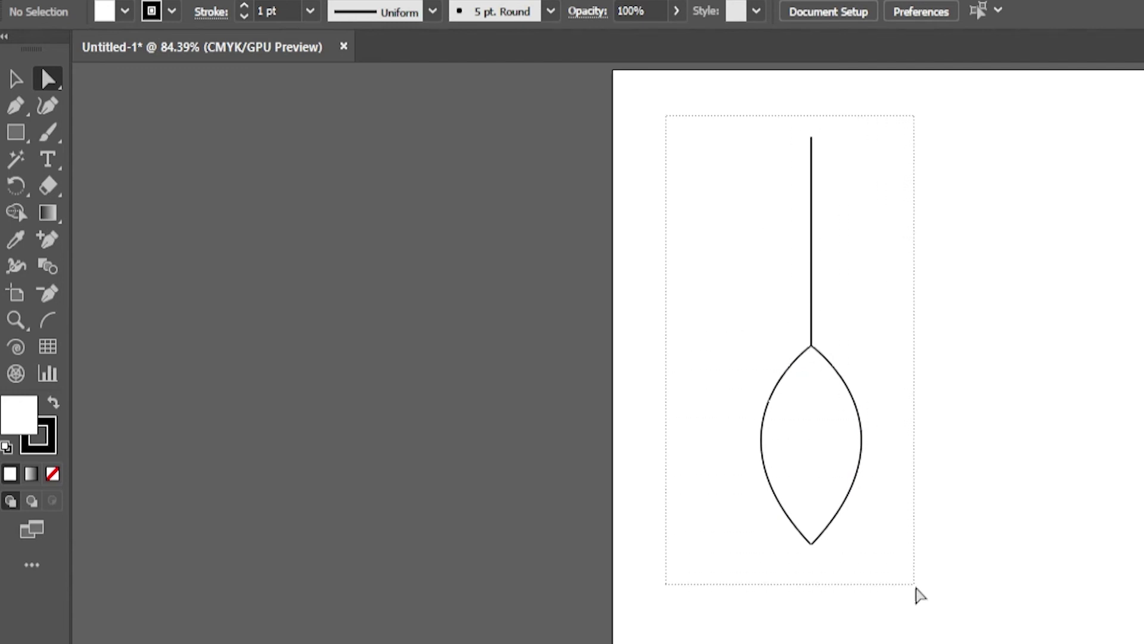
{"action": "left_click_drag", "start_coordinate": [668, 118], "coordinate": [918, 590]}
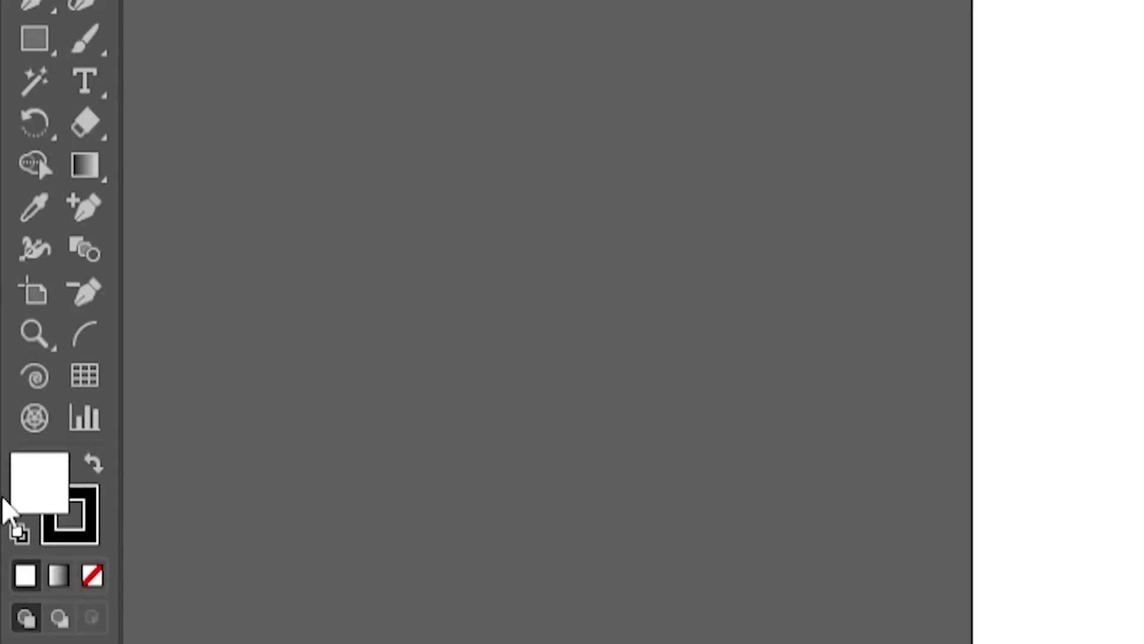
{"action": "double_click", "coordinate": [43, 498]}
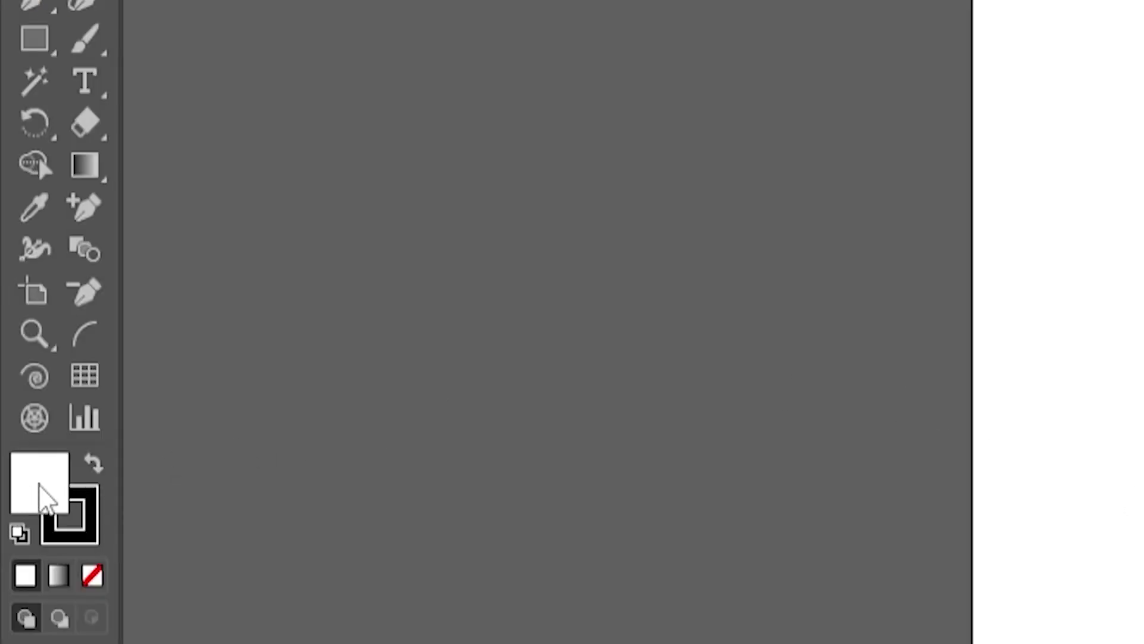
{"action": "left_click", "coordinate": [871, 447]}
{"action": "left_click", "coordinate": [801, 429]}
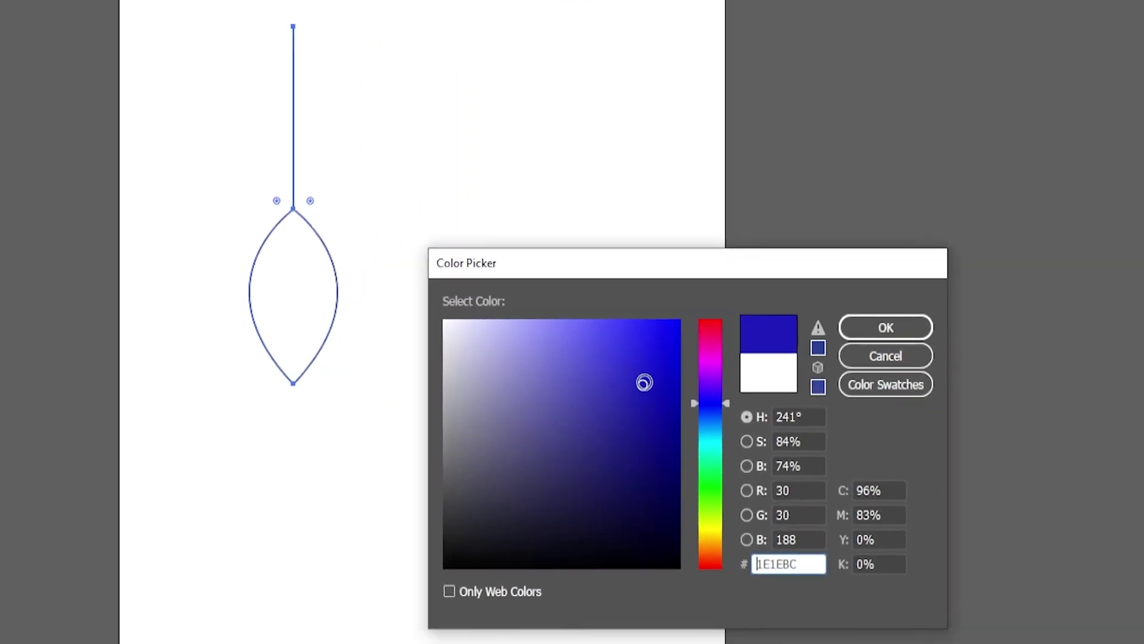
{"action": "left_click", "coordinate": [871, 510]}
{"action": "left_click", "coordinate": [773, 411]}
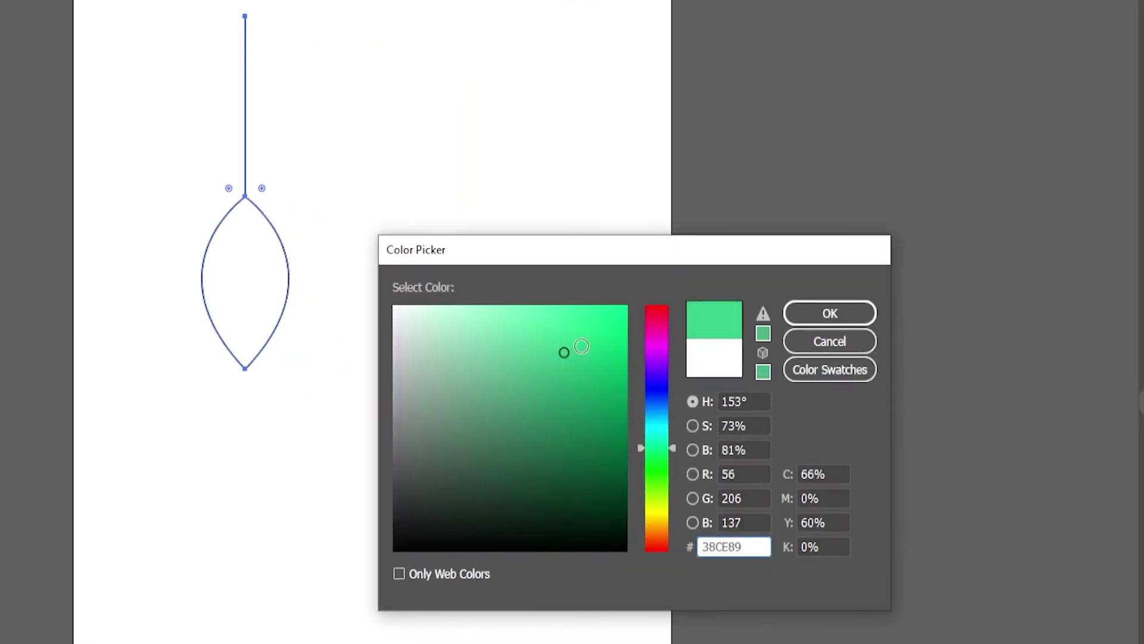
{"action": "left_click", "coordinate": [830, 312]}
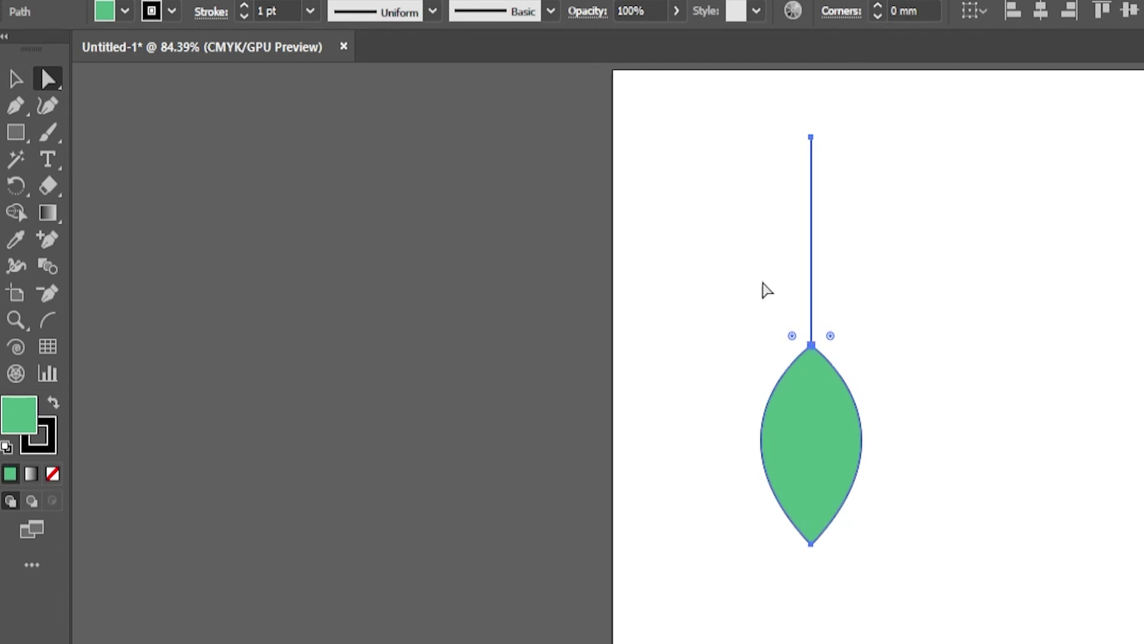
Drag the leaf and stem right and slightly up, then deselect and reselect the leaf
{"action": "mouse_move", "coordinate": [874, 502]}
{"action": "left_mouse_down"}
{"action": "mouse_move", "coordinate": [968, 425]}
{"action": "mouse_move", "coordinate": [1068, 536]}
{"action": "mouse_move", "coordinate": [988, 474]}
{"action": "mouse_move", "coordinate": [903, 466]}
{"action": "left_mouse_up"}
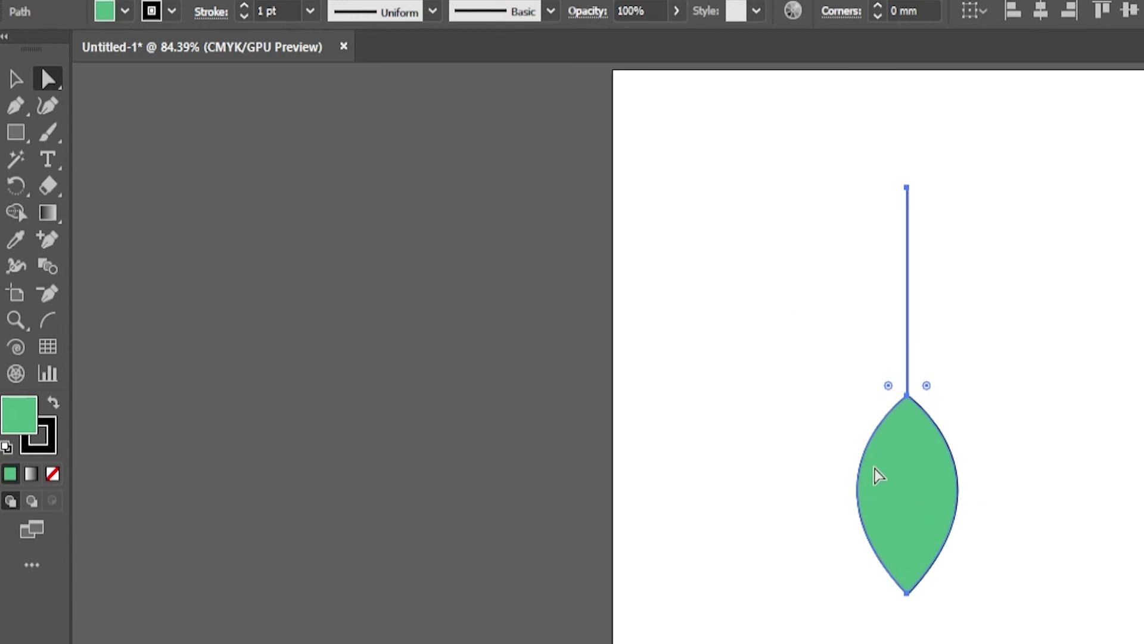
{"action": "mouse_move", "coordinate": [918, 504]}
{"action": "left_mouse_down"}
{"action": "mouse_move", "coordinate": [1007, 496]}
{"action": "mouse_move", "coordinate": [905, 478]}
{"action": "left_mouse_up"}
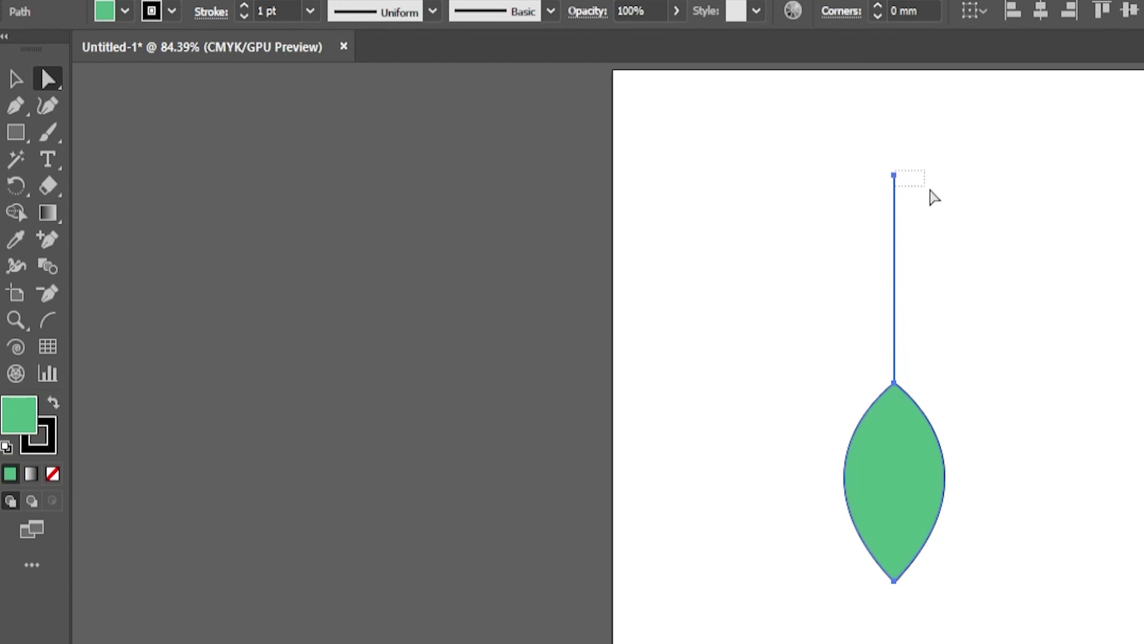
{"action": "left_click", "coordinate": [944, 200]}
{"action": "left_click", "coordinate": [890, 509]}
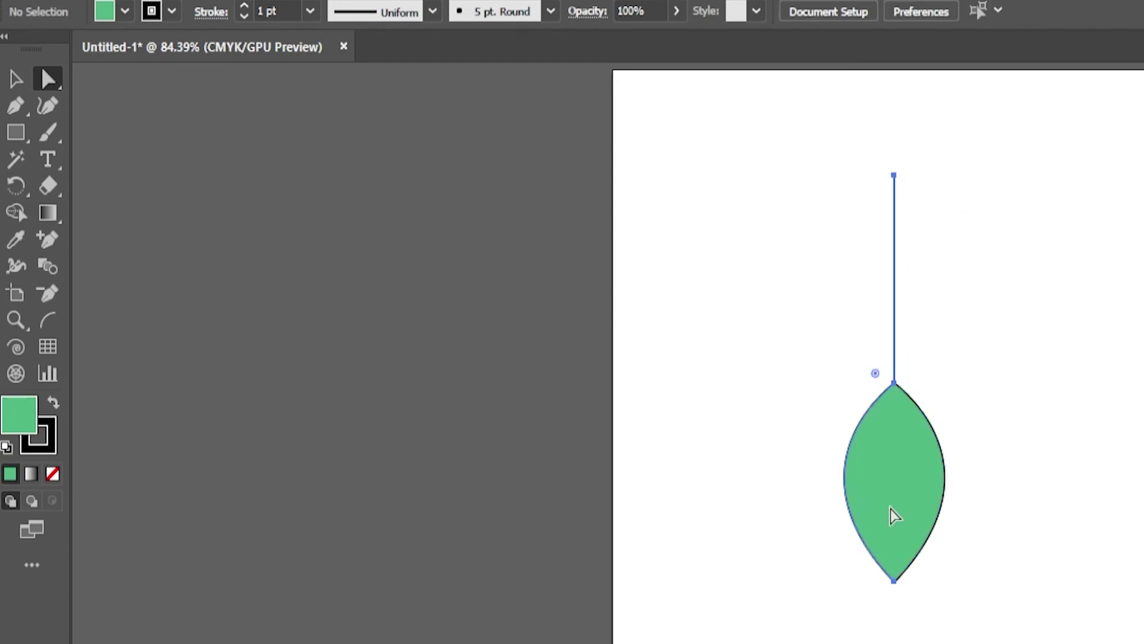